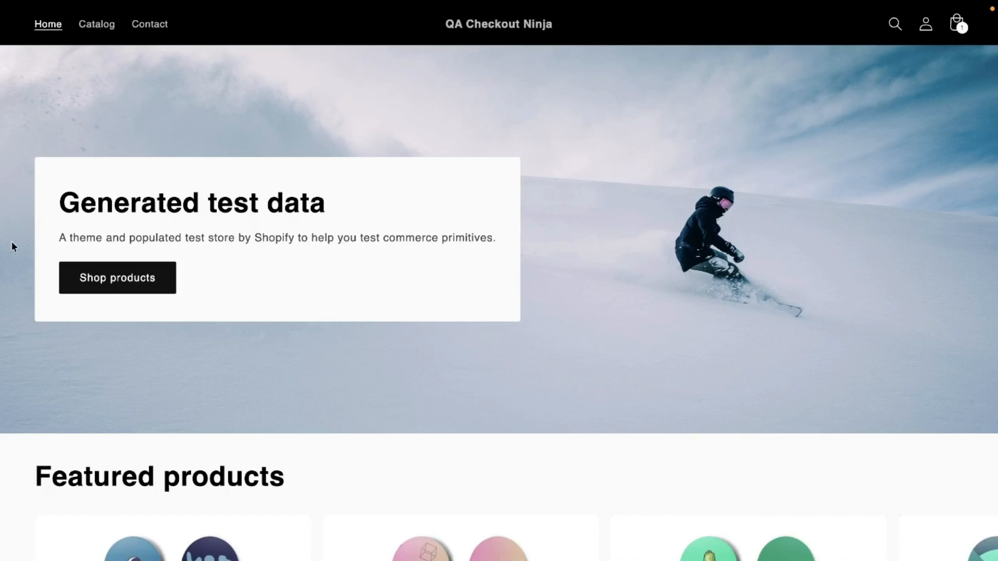
# Switch past the app's store listing to Checkout Ninja in the Shopify admin and show its checkout blocks list
pyautogui.moveTo(3, 281)
pyautogui.click(67, 216)
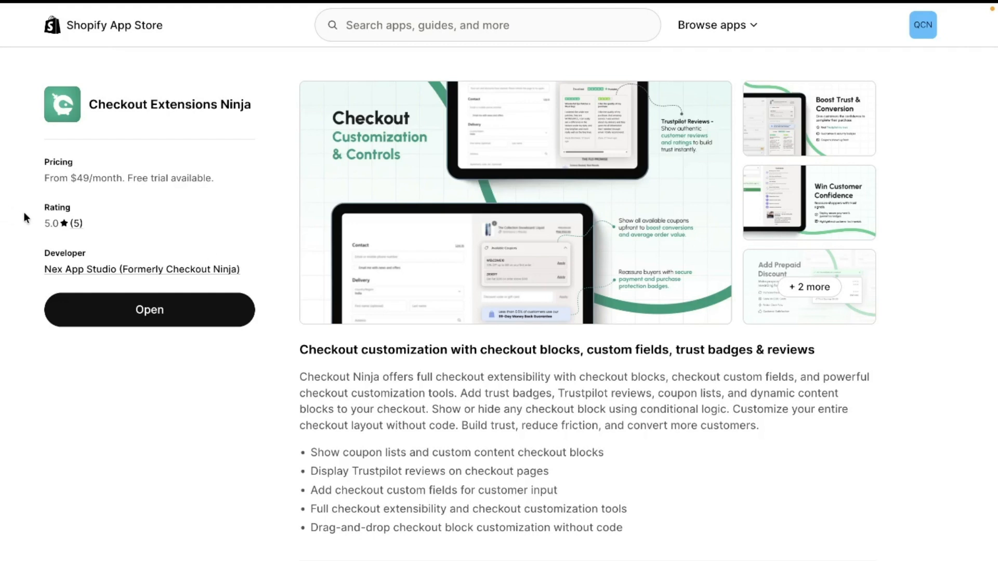
pyautogui.moveTo(24, 212)
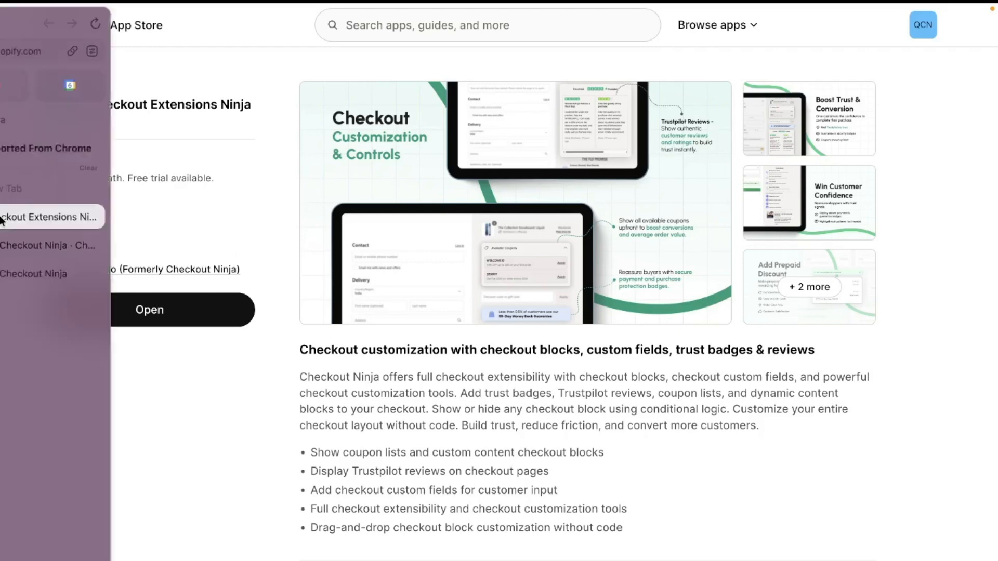
pyautogui.click(43, 245)
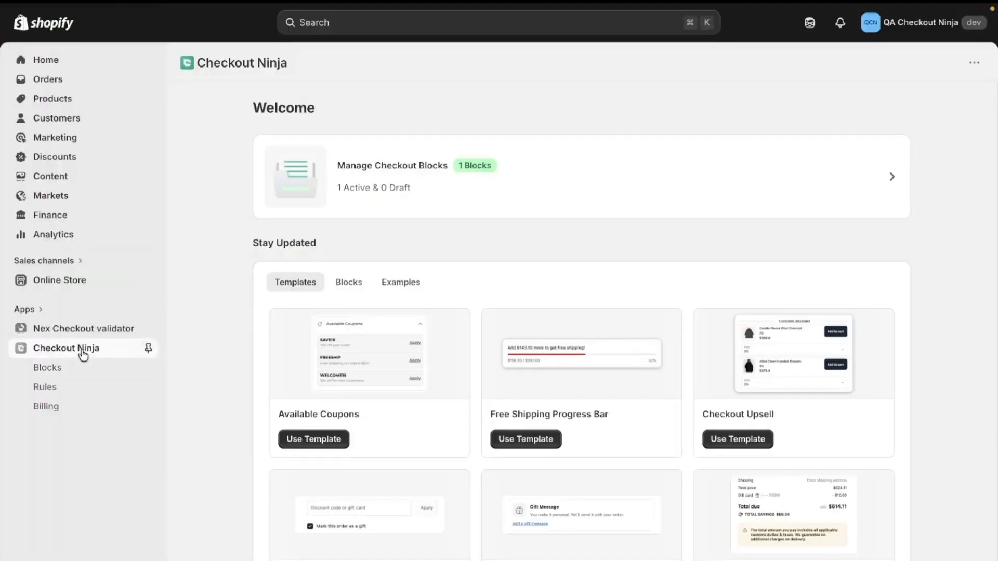
pyautogui.click(80, 371)
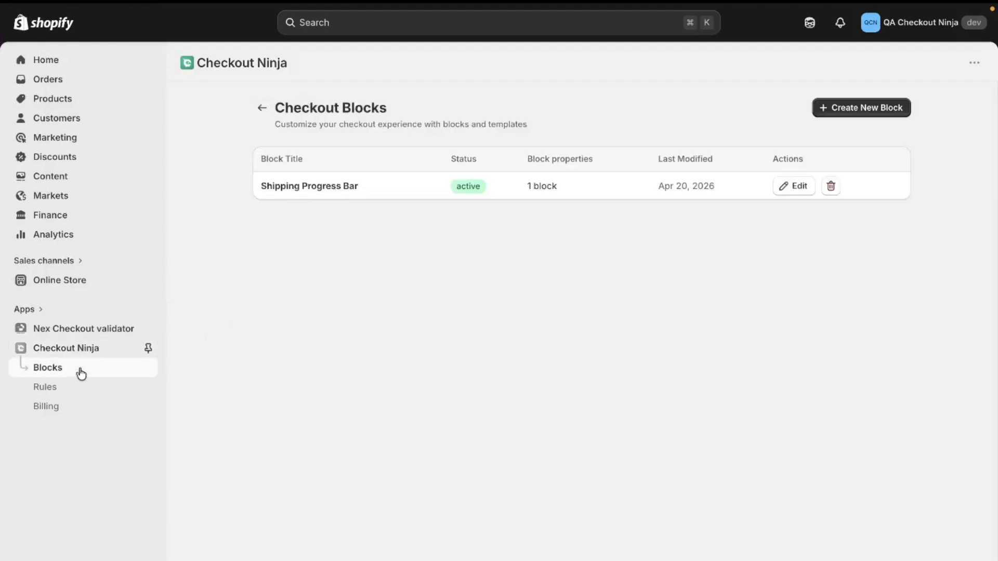
# Create a new checkout block from the Checkout Upsell template
pyautogui.click(871, 109)
pyautogui.scroll(-2, 561, 342)
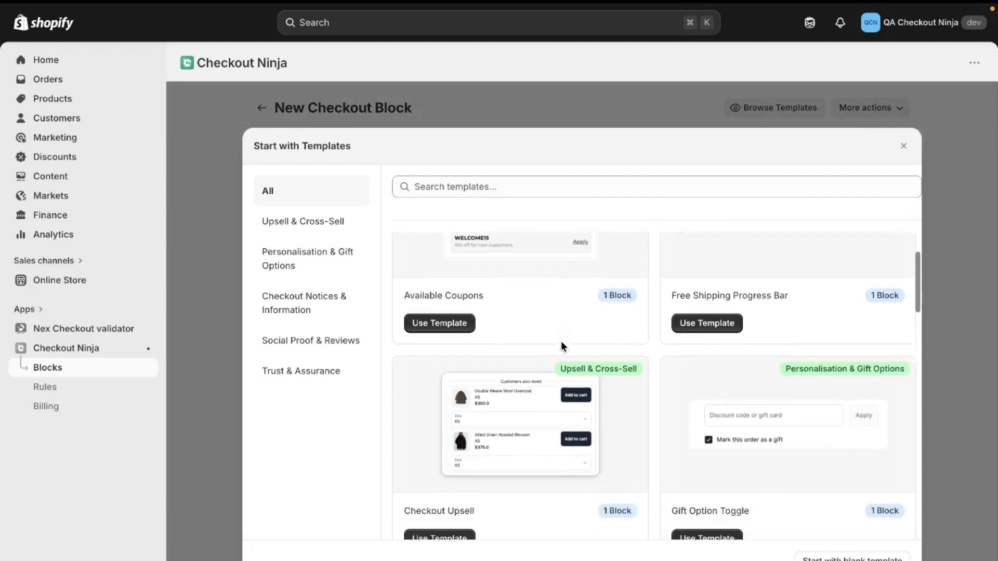
pyautogui.scroll(-1, 560, 341)
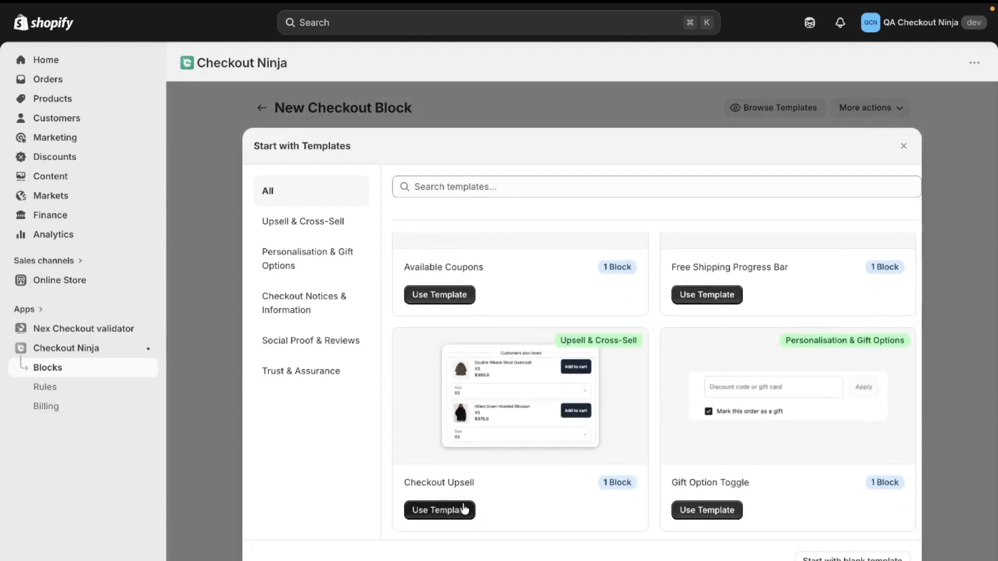
pyautogui.scroll(-1, 458, 484)
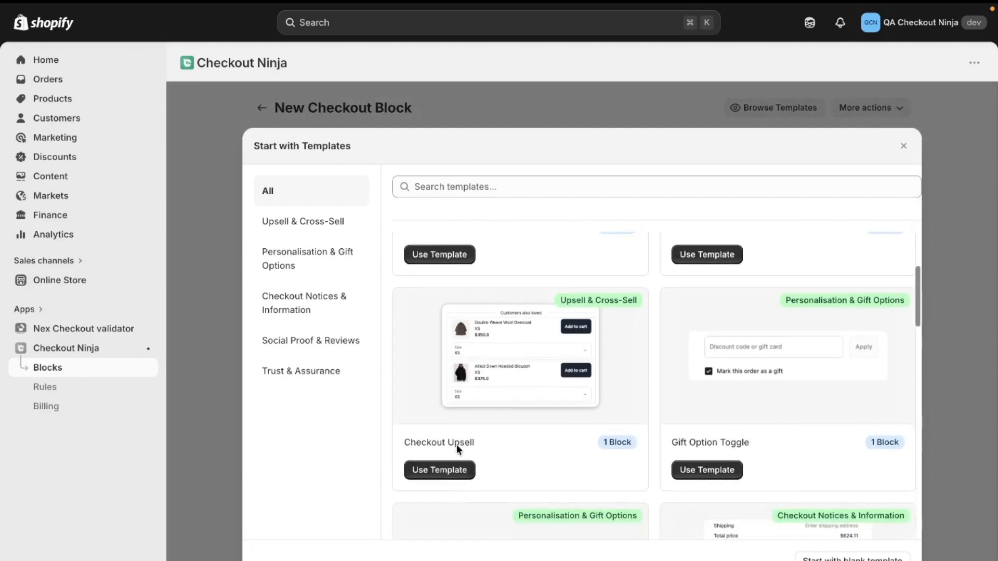
pyautogui.click(447, 471)
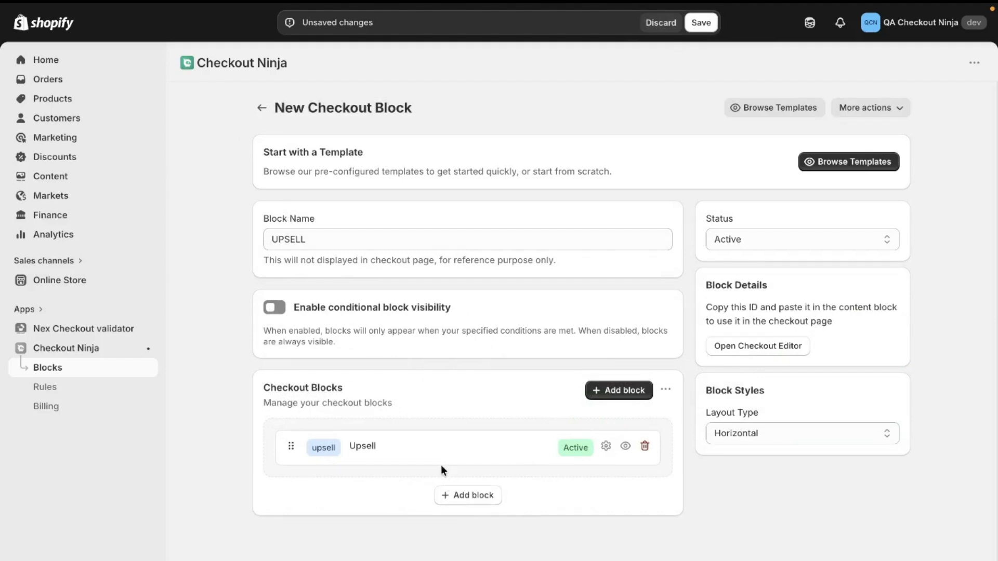
pyautogui.click(270, 309)
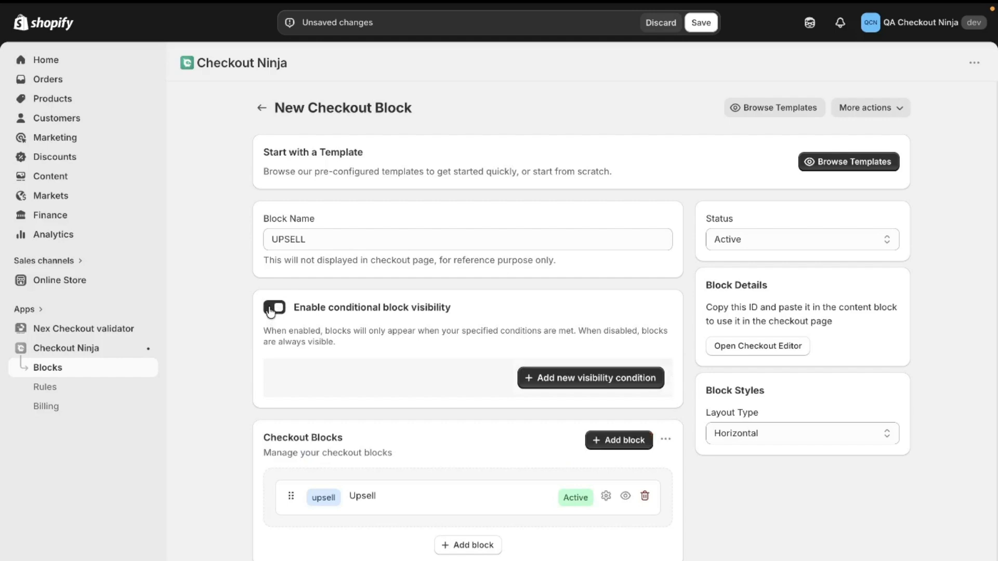
pyautogui.click(563, 381)
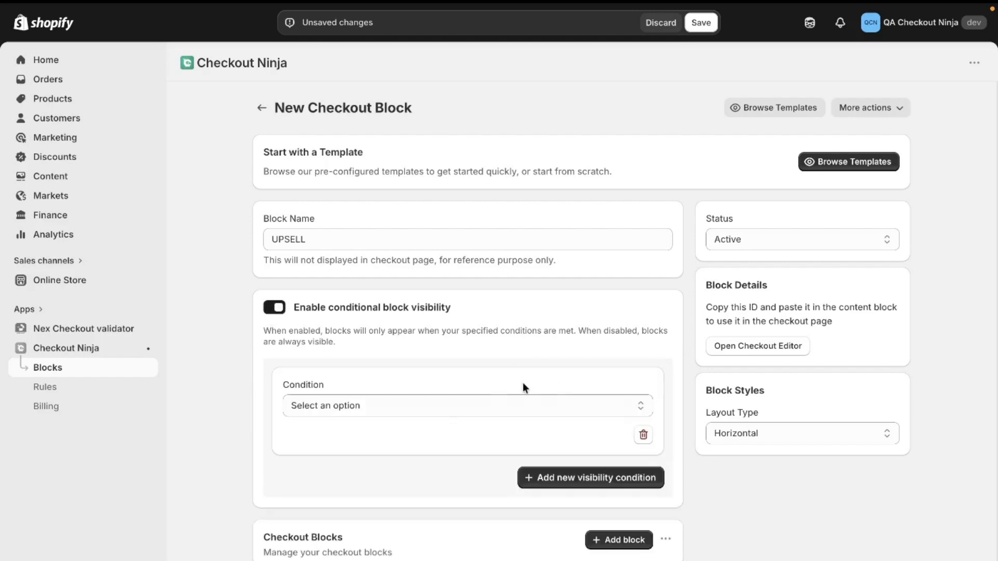
pyautogui.click(444, 406)
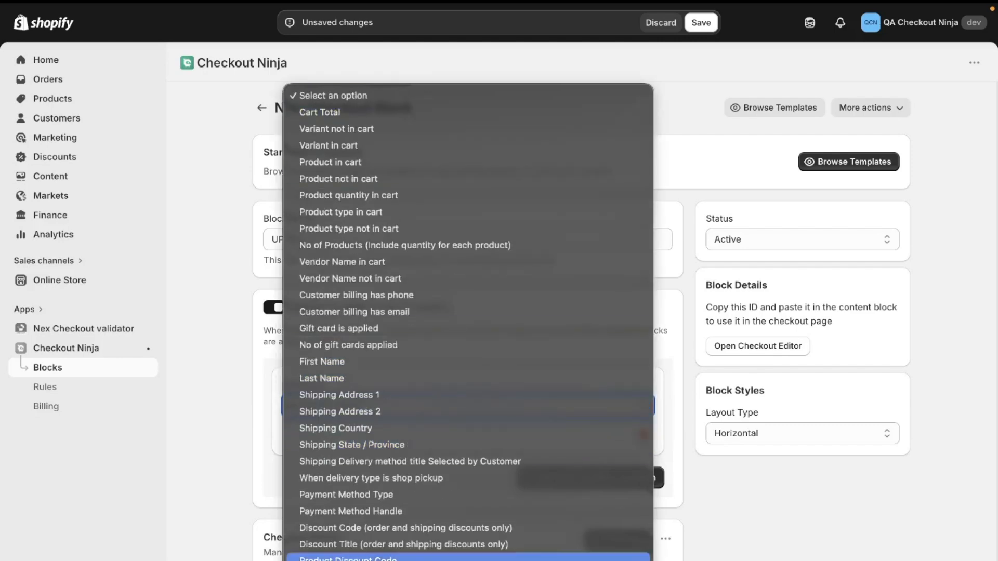
pyautogui.click(263, 445)
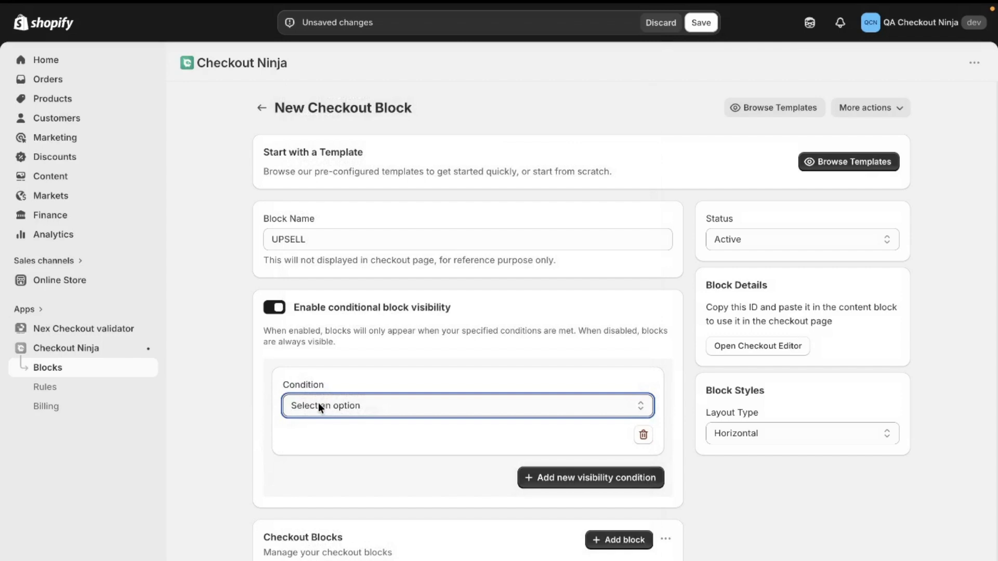
pyautogui.click(281, 309)
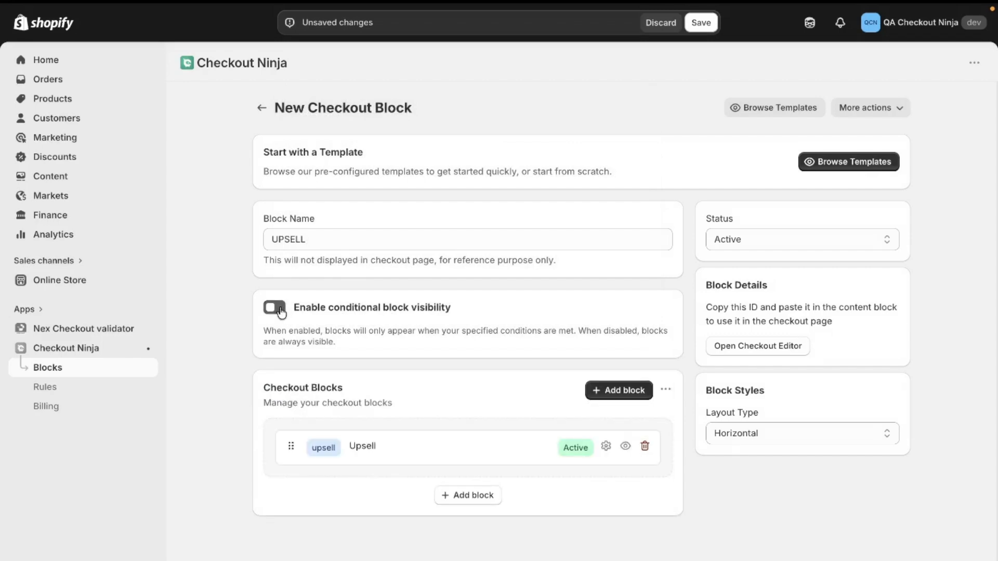
# Open the Upsell block's settings and examine its card design, product count, recommendation type, subscription display and section title
pyautogui.click(397, 451)
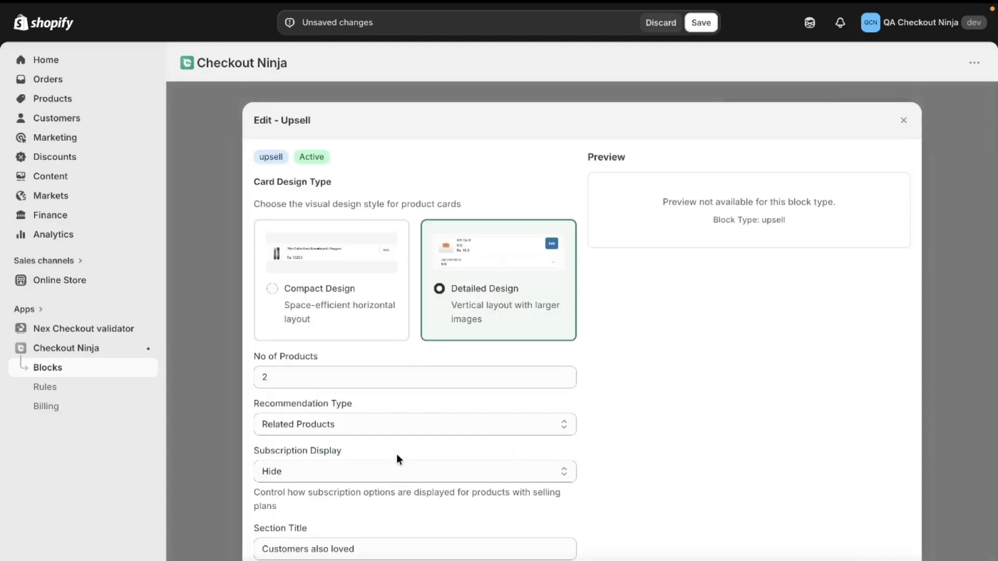
pyautogui.scroll(-3, 399, 347)
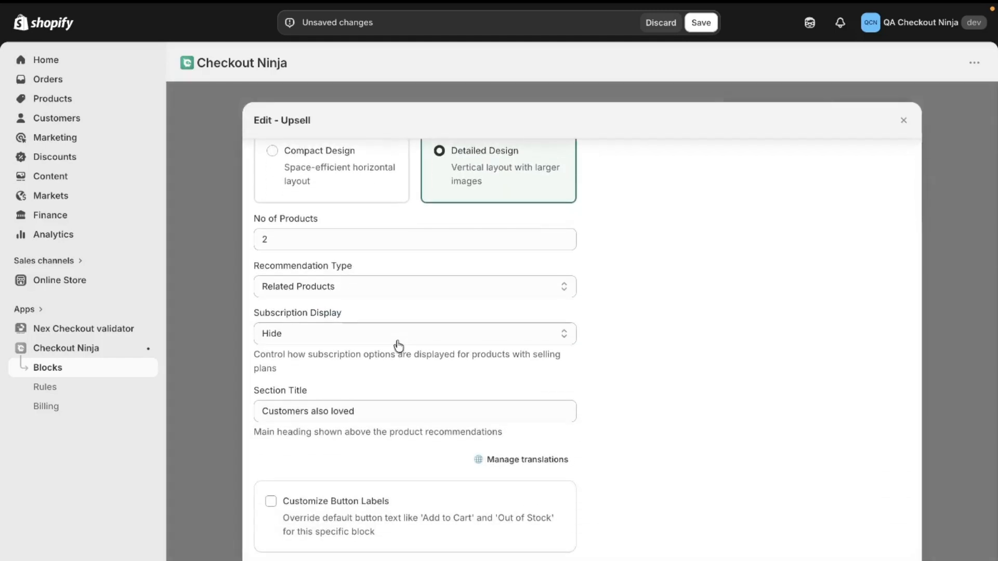
pyautogui.scroll(2, 399, 347)
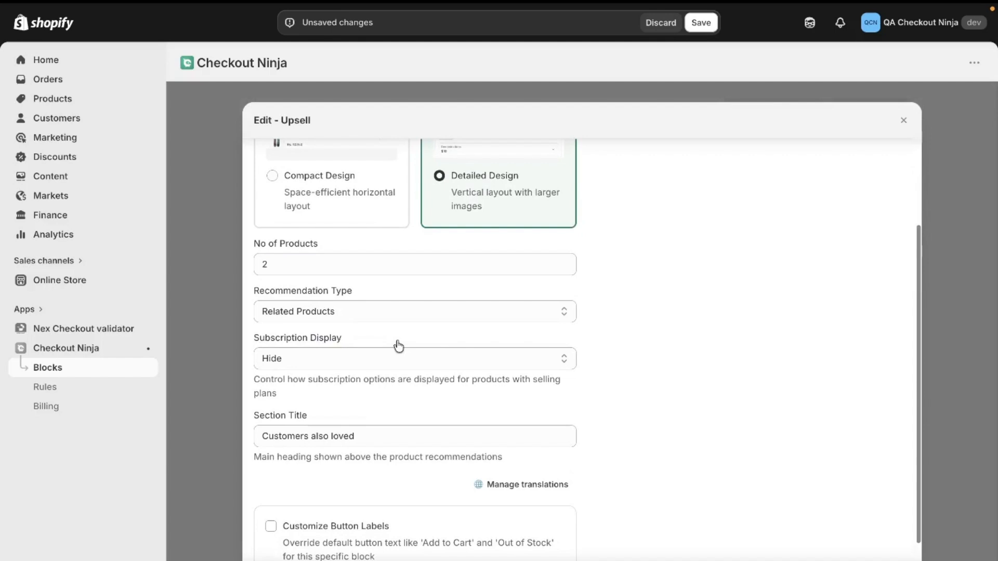
pyautogui.scroll(2, 399, 347)
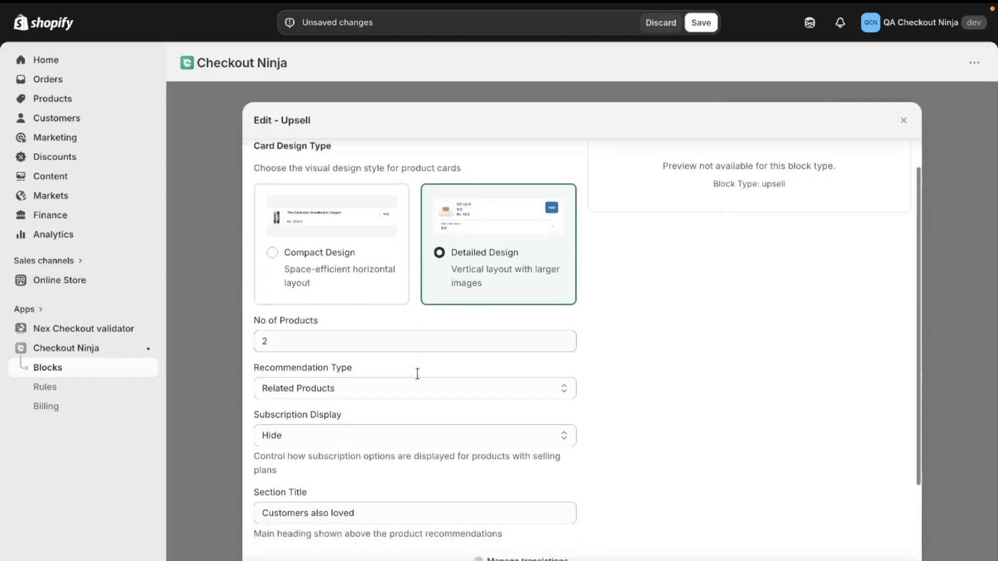
pyautogui.scroll(-5, 417, 373)
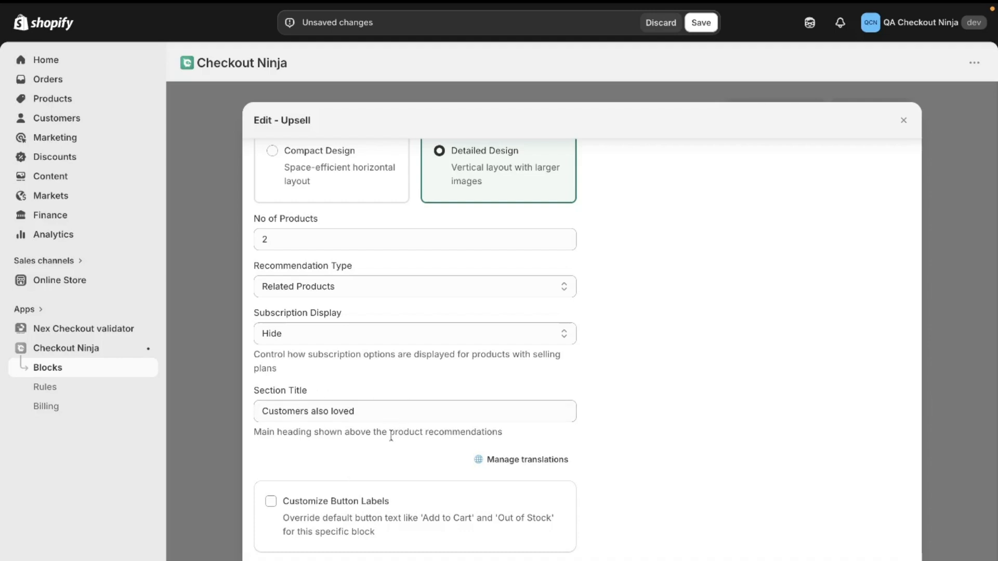
pyautogui.click(286, 509)
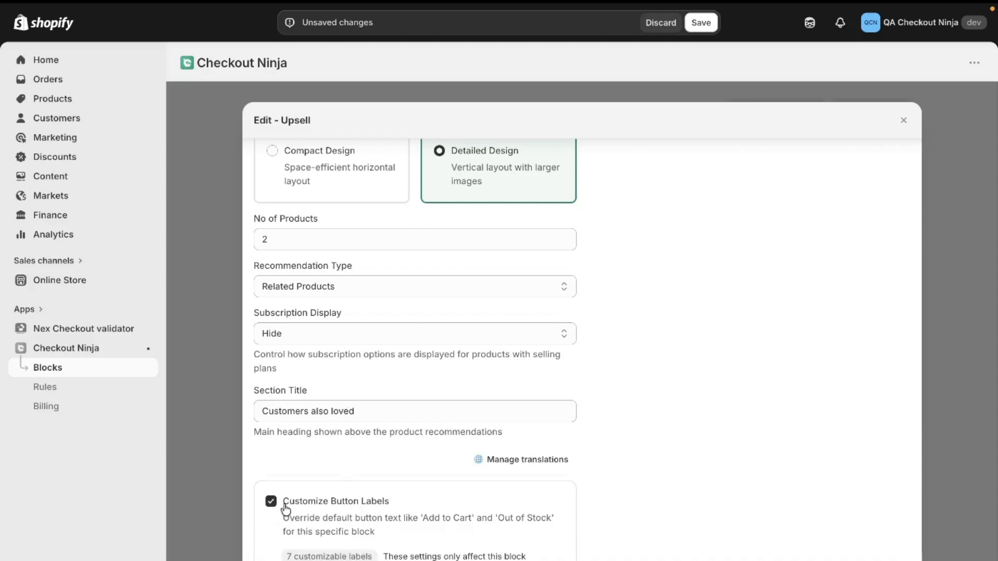
pyautogui.scroll(-10, 286, 510)
pyautogui.scroll(3, 360, 307)
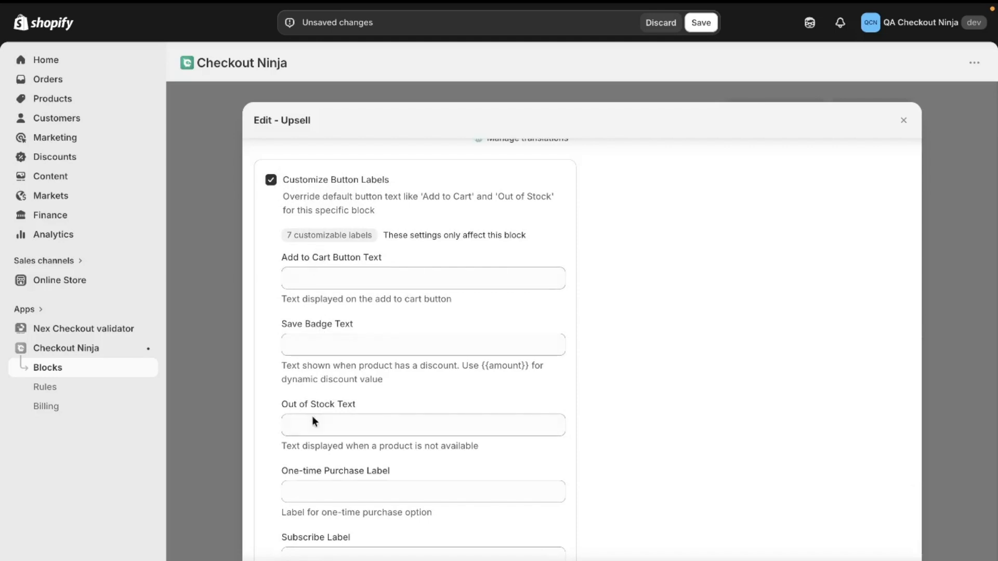
pyautogui.scroll(-1, 334, 478)
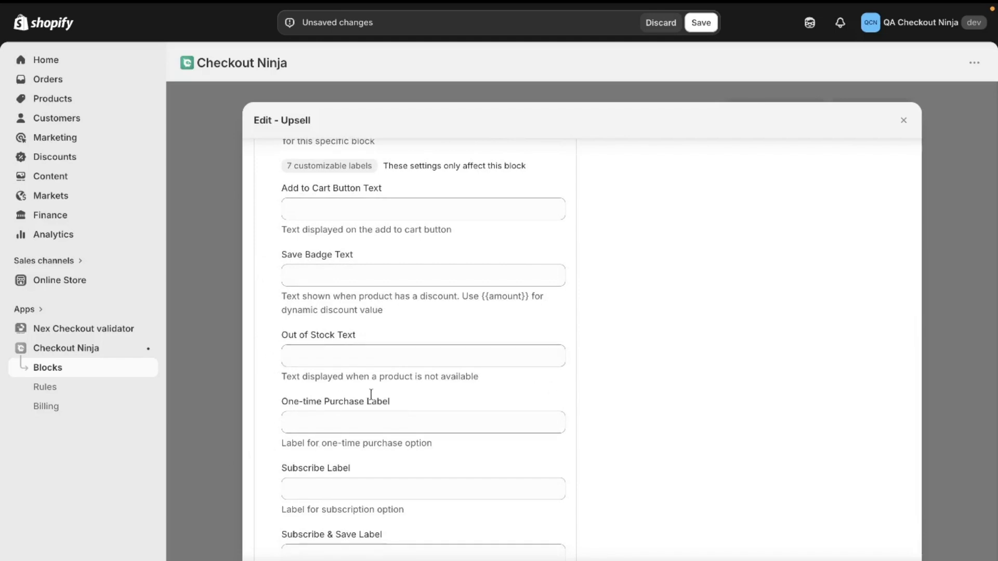
pyautogui.scroll(-3, 379, 415)
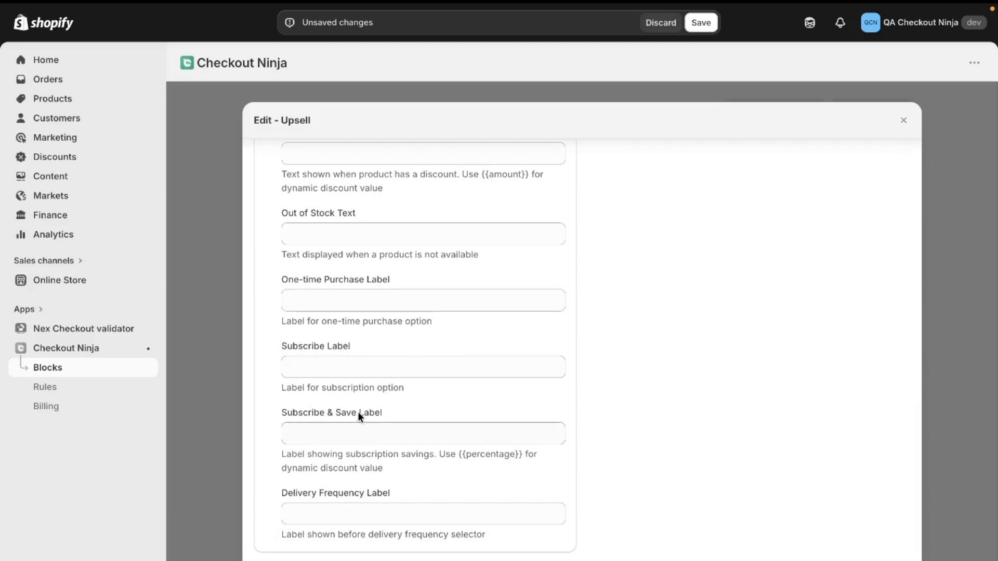
pyautogui.scroll(8, 357, 287)
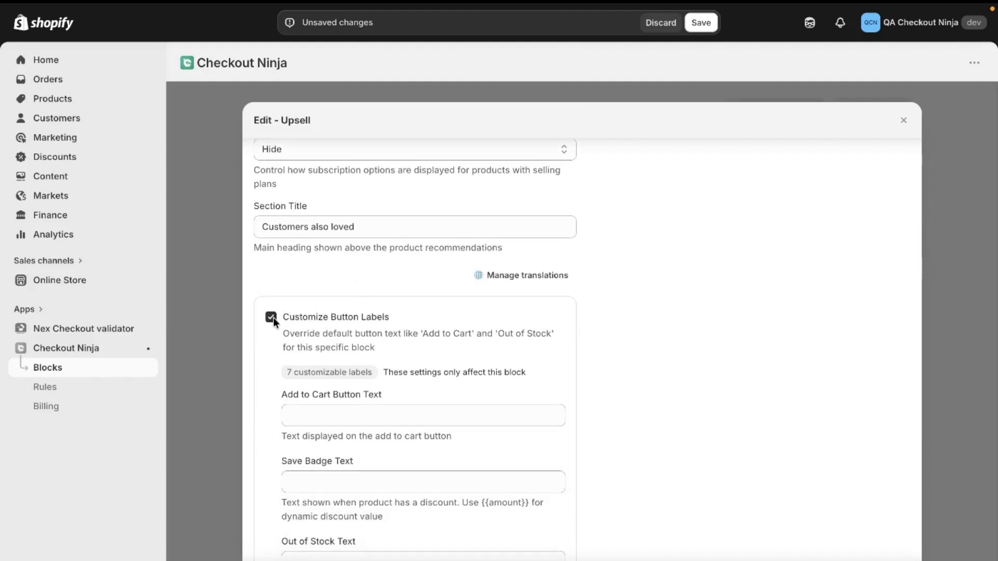
pyautogui.click(271, 317)
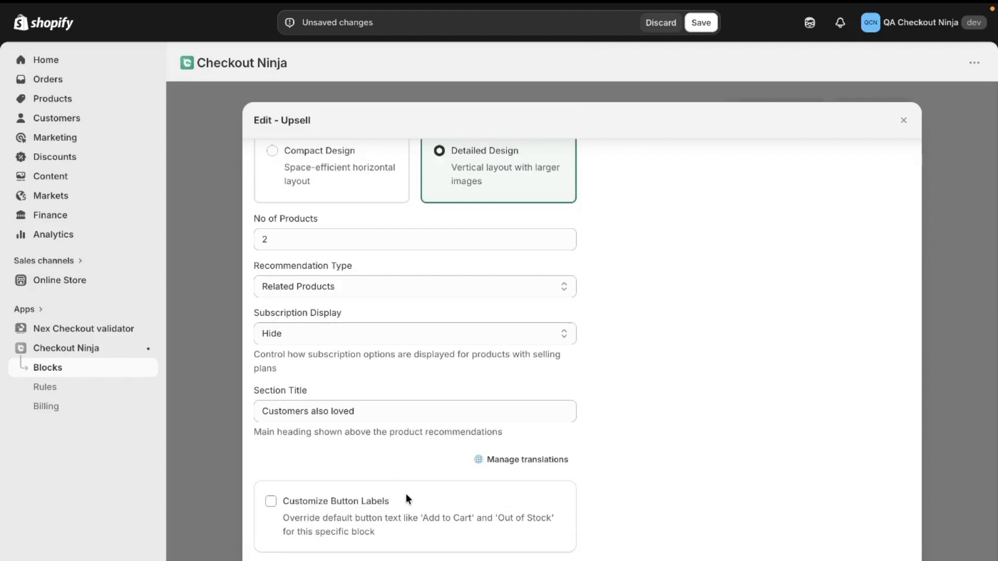
# Add German as a translation language for the Upsell block and close the translations section
pyautogui.click(513, 460)
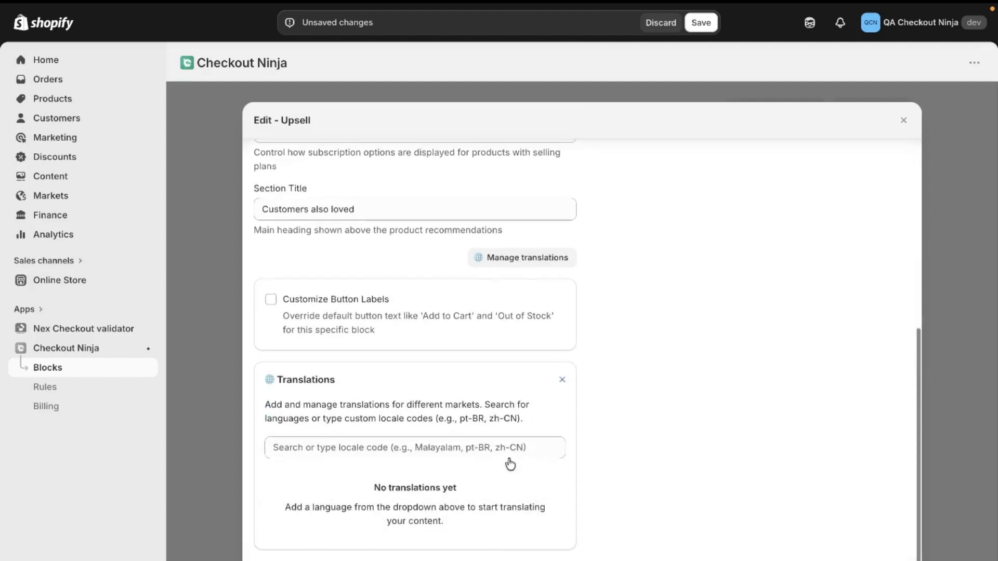
pyautogui.click(309, 449)
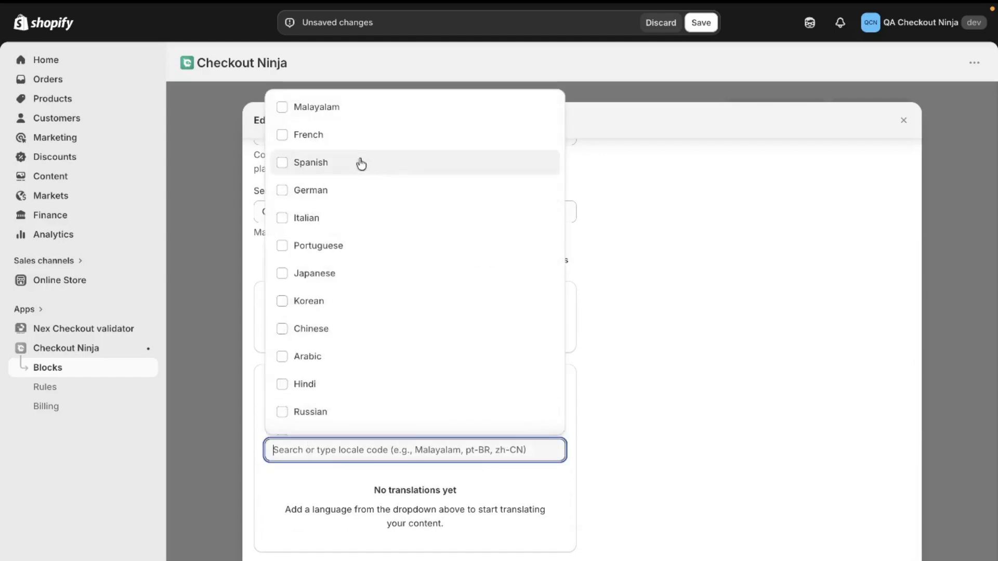
pyautogui.click(324, 203)
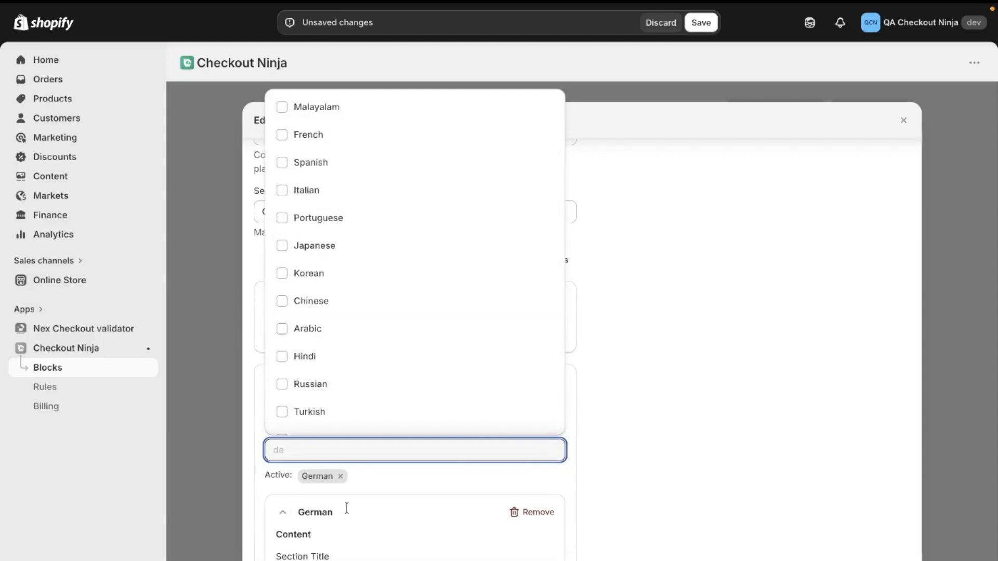
pyautogui.scroll(-10, 462, 520)
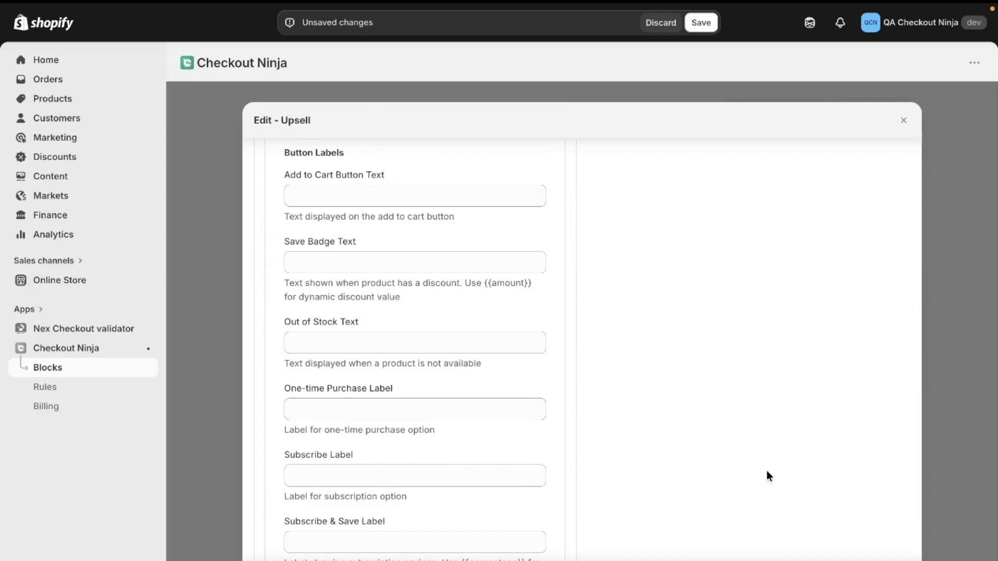
pyautogui.scroll(10, 584, 275)
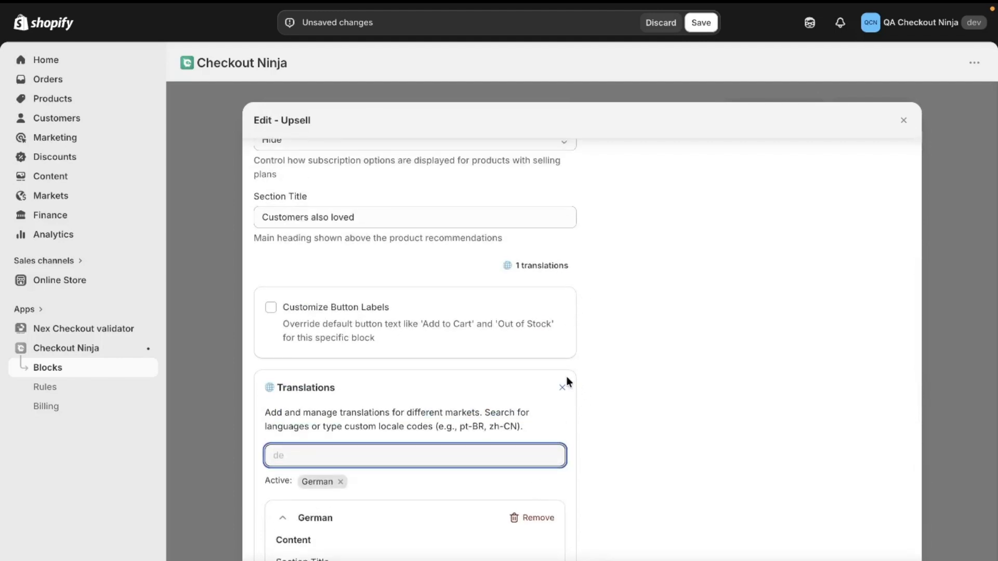
pyautogui.click(562, 388)
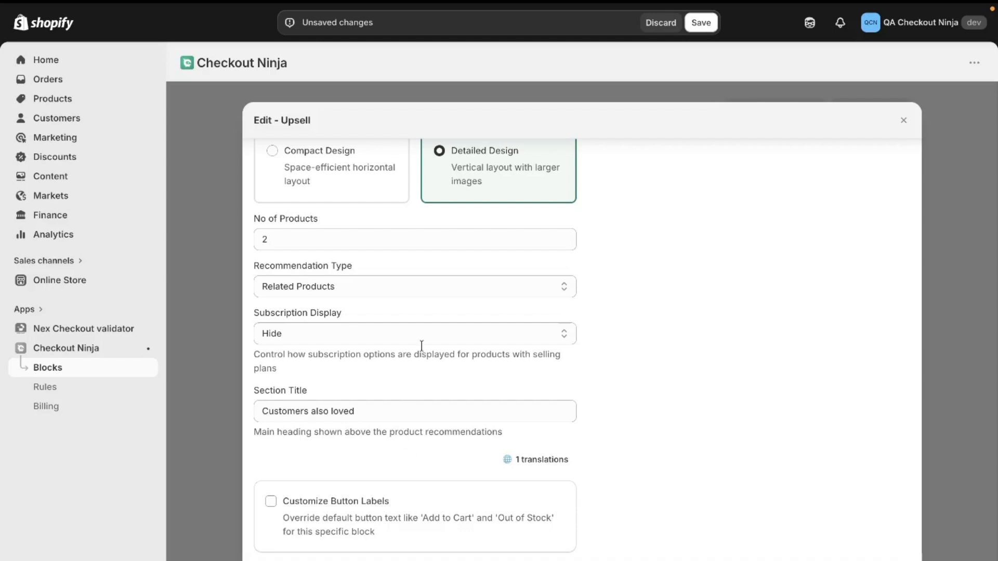
# Close the Upsell block's settings and save the new checkout block
pyautogui.scroll(3, 378, 385)
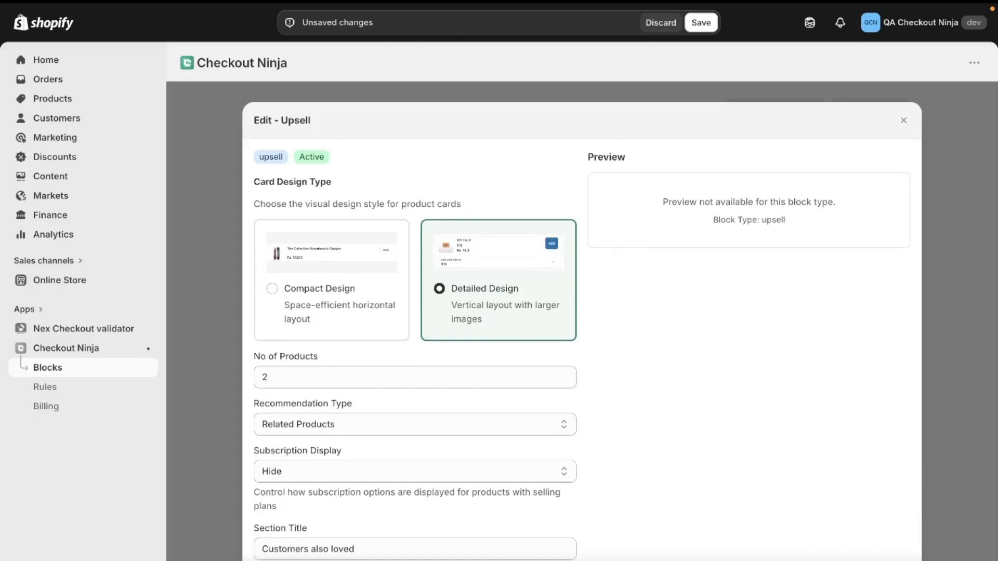
pyautogui.press('Escape')
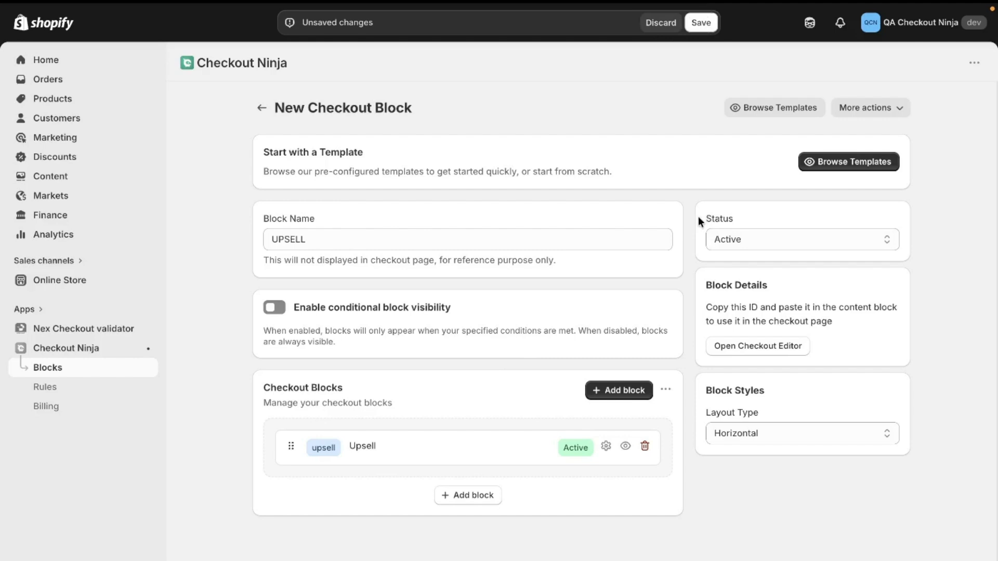
pyautogui.click(701, 22)
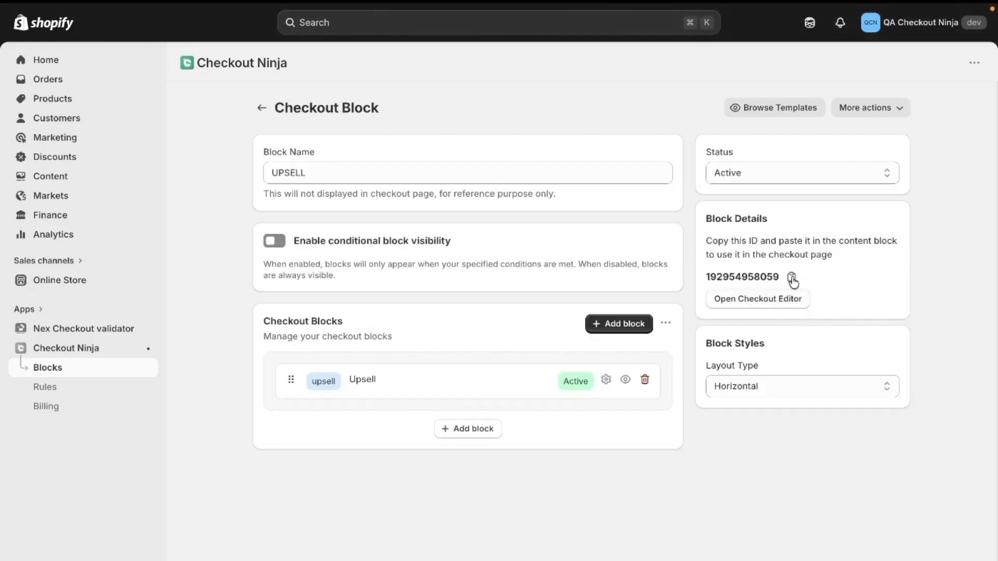
pyautogui.click(773, 303)
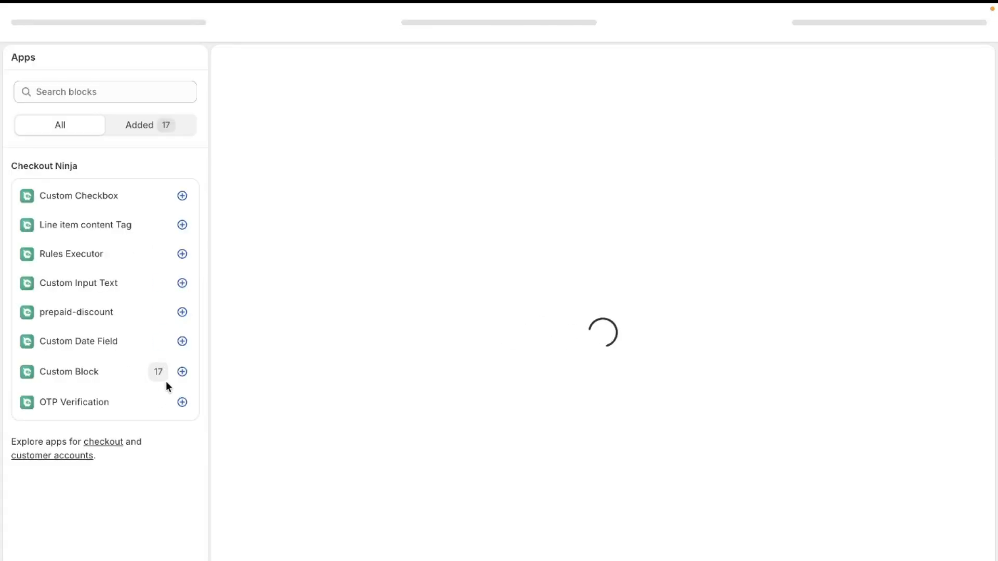
pyautogui.click(182, 372)
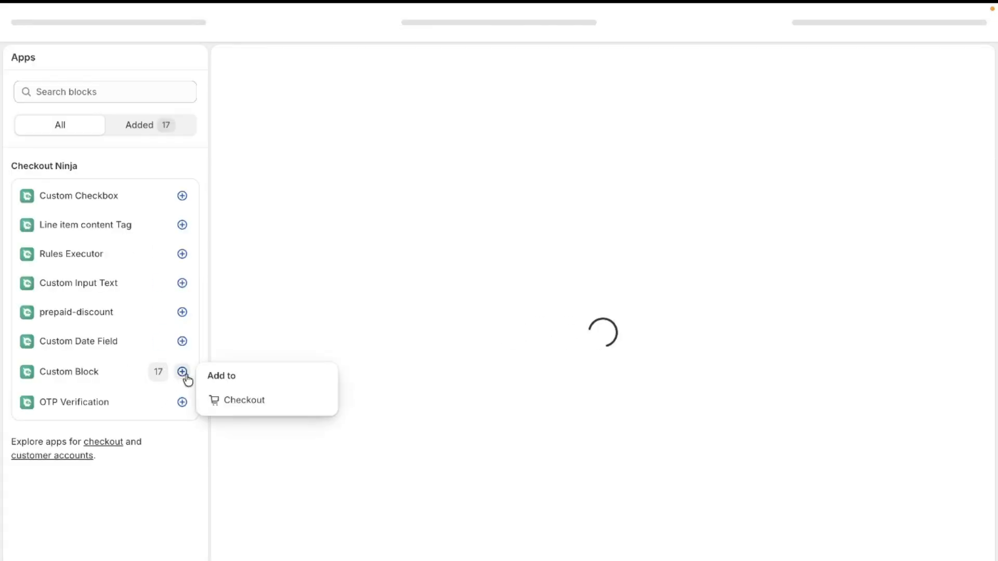
pyautogui.click(225, 405)
pyautogui.click(128, 360)
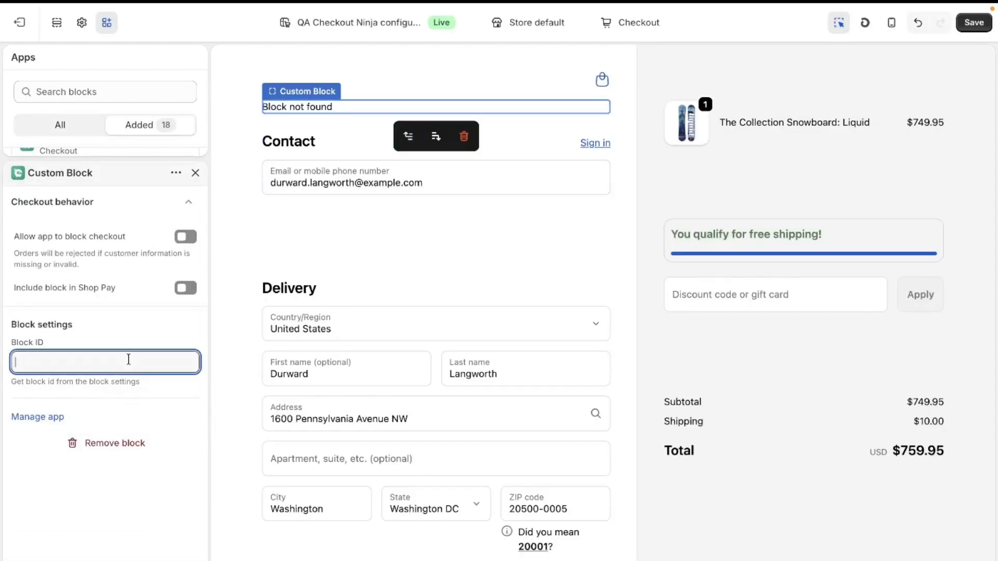
pyautogui.press('super+v')
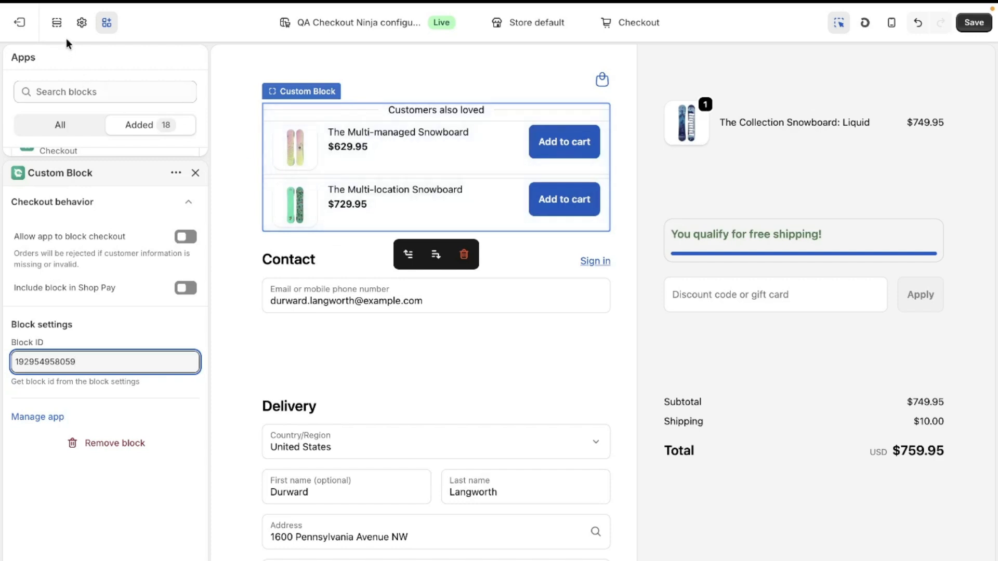
# Move the new upsell Custom Block from the Main section into the Order summary, directly above the cart
pyautogui.click(57, 25)
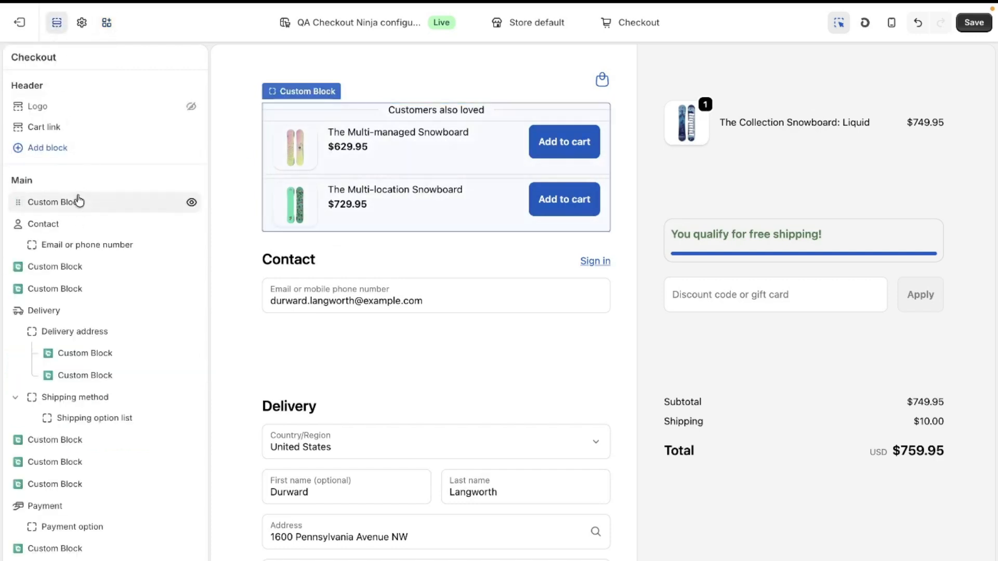
pyautogui.moveTo(78, 201); pyautogui.dragTo(92, 458)
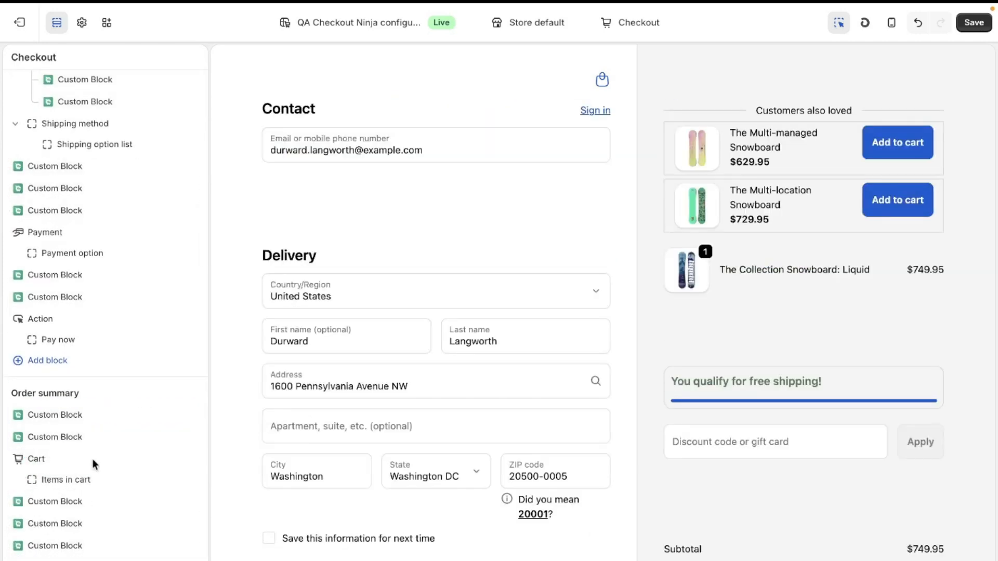
pyautogui.scroll(-10, 754, 400)
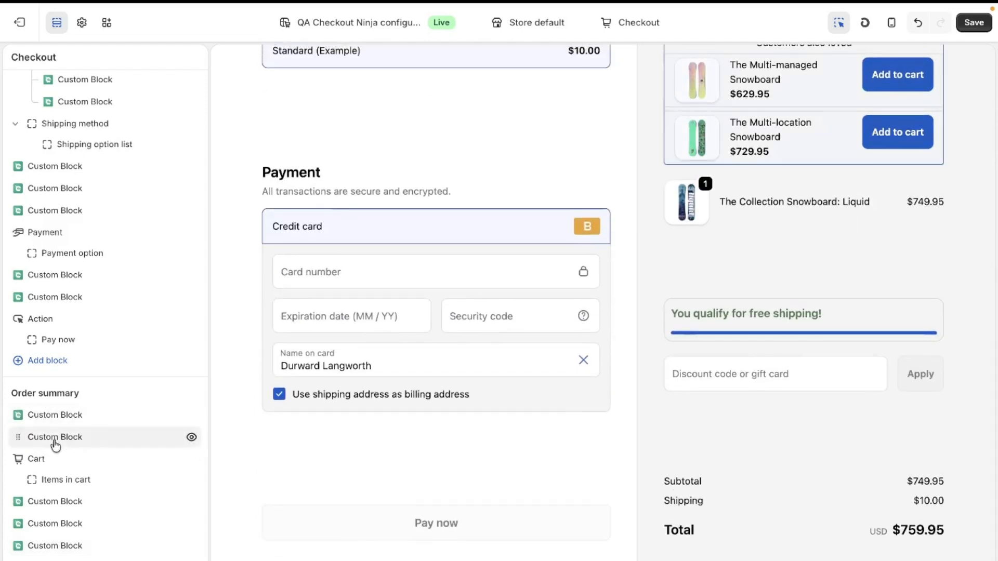
# Move the upsell Custom Block below the discounts, directly above the total in the Order summary, and save the checkout layout
pyautogui.moveTo(56, 446); pyautogui.dragTo(65, 541)
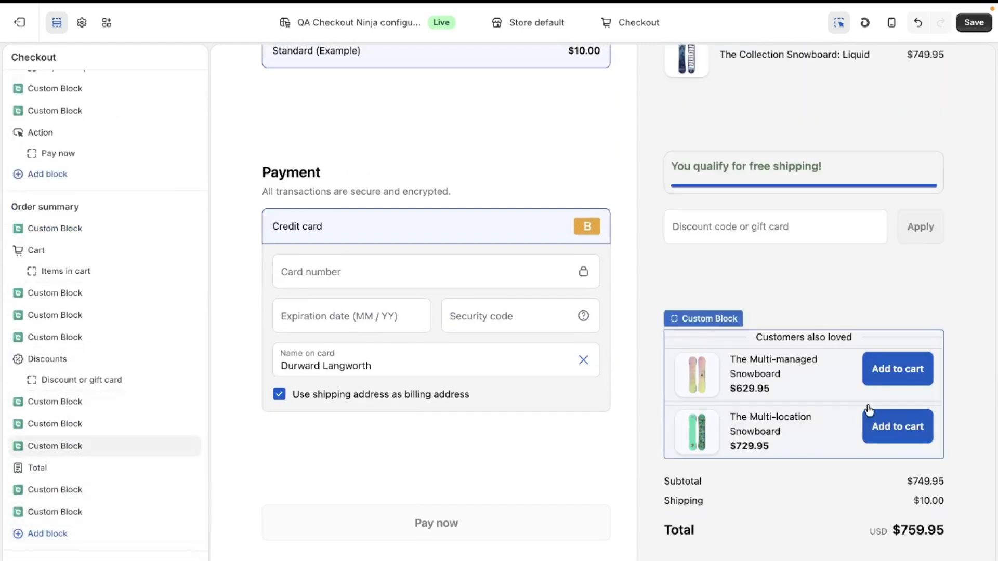
pyautogui.scroll(1, 869, 411)
pyautogui.scroll(2, 869, 410)
pyautogui.scroll(-3, 869, 409)
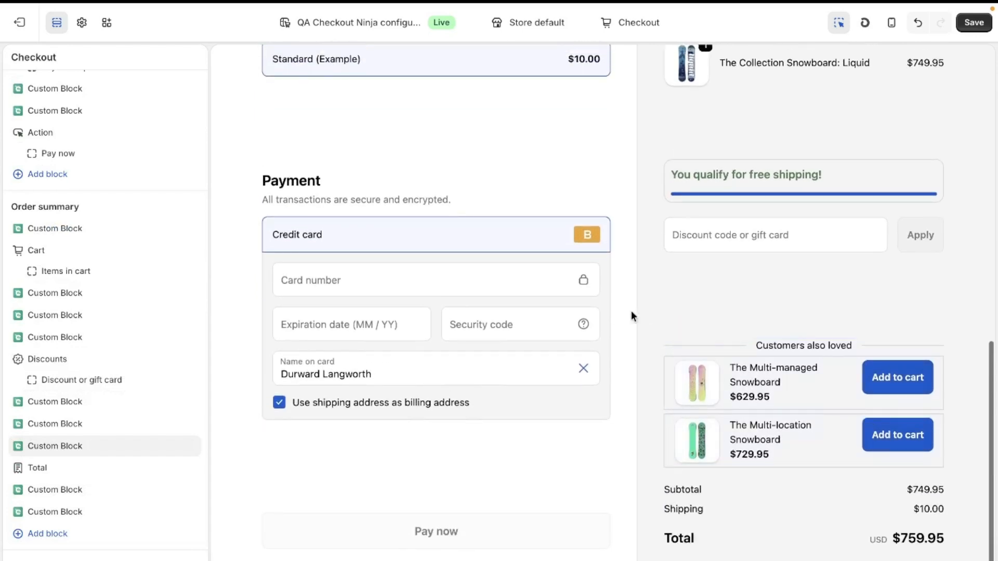
pyautogui.click(973, 24)
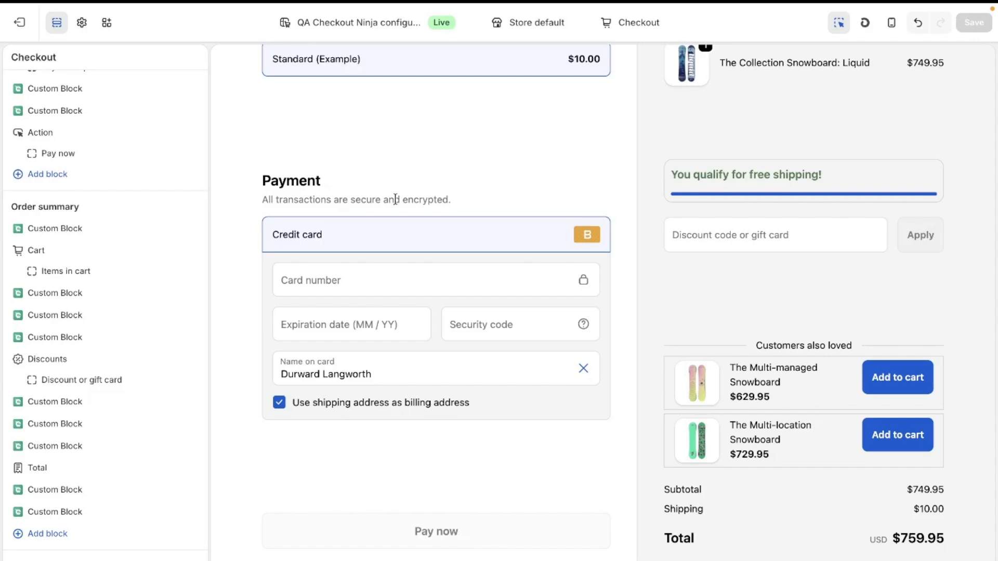
# Switch to the live storefront, go from the cart to checkout and examine the "Customers also loved" upsell section in the order summary
pyautogui.moveTo(2, 262)
pyautogui.click(66, 270)
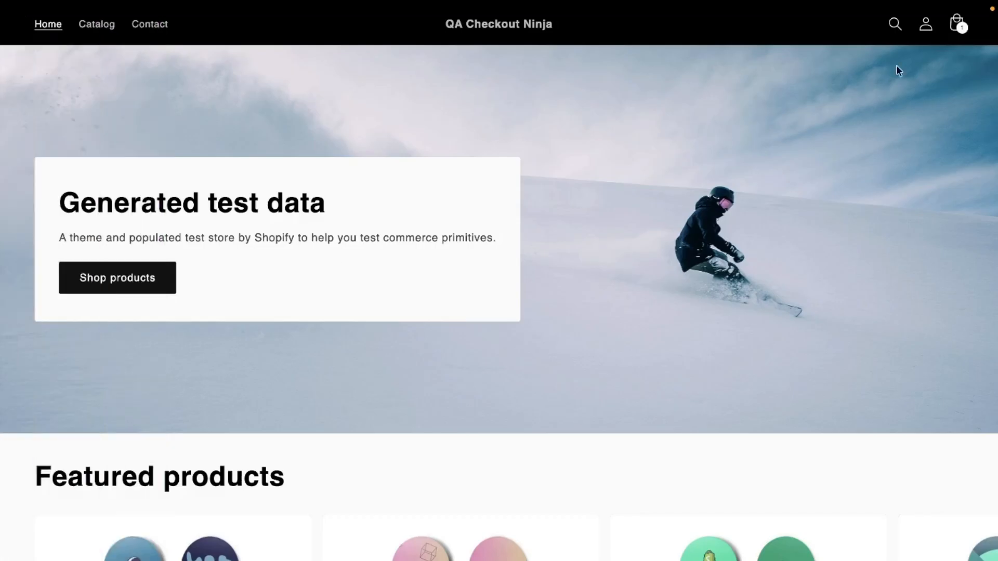
pyautogui.click(958, 25)
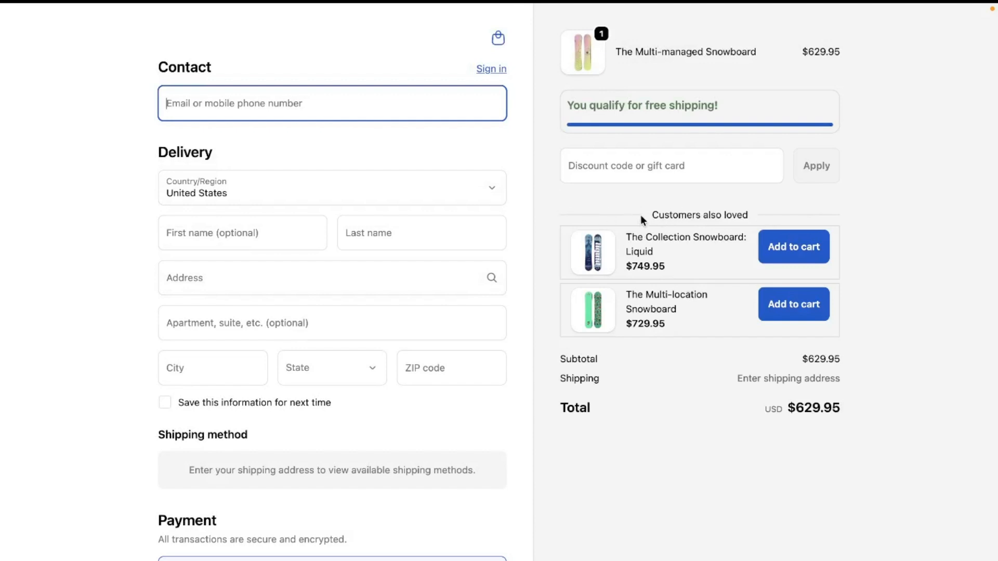
pyautogui.moveTo(641, 217); pyautogui.dragTo(777, 217)
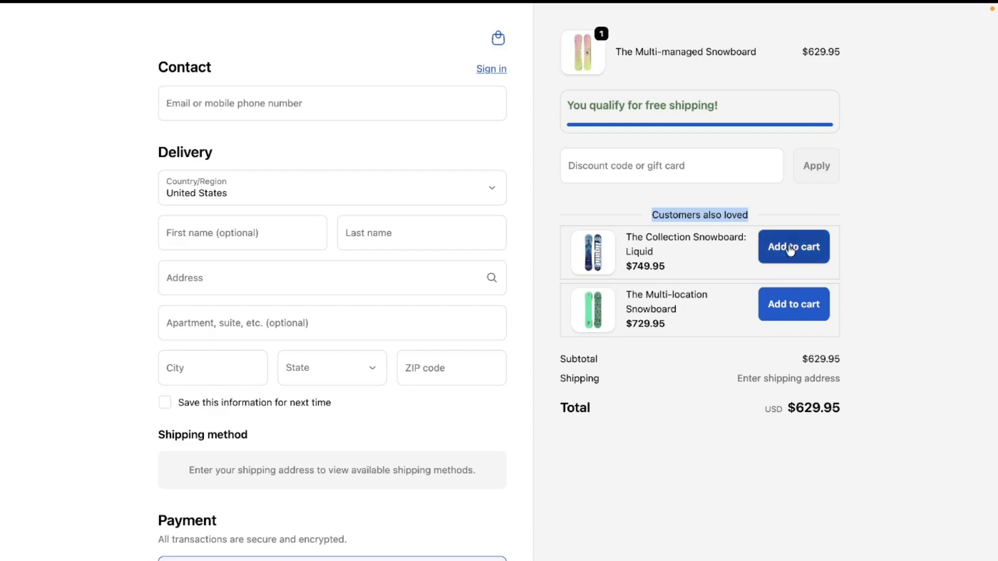
pyautogui.click(542, 198)
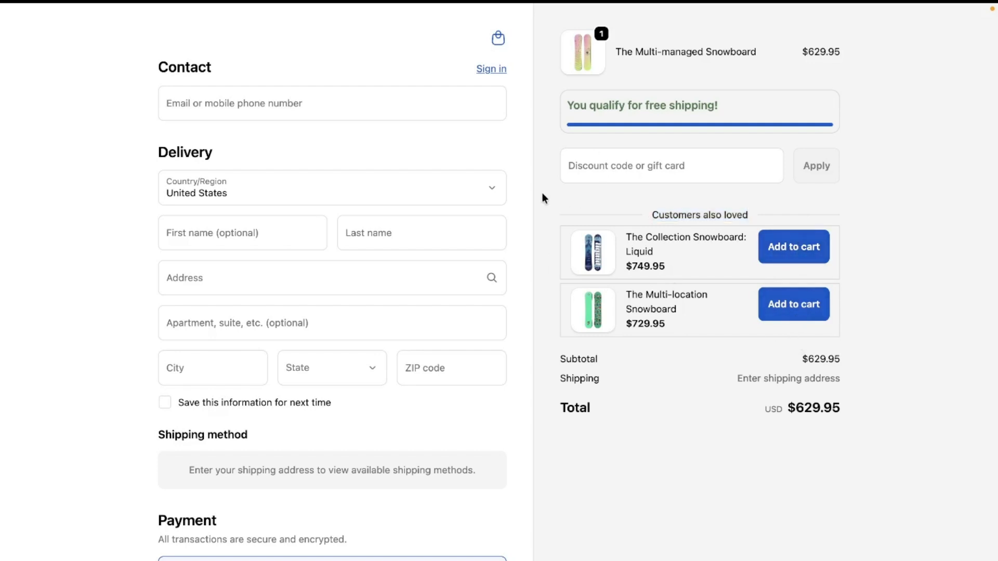
pyautogui.moveTo(542, 197); pyautogui.dragTo(902, 334)
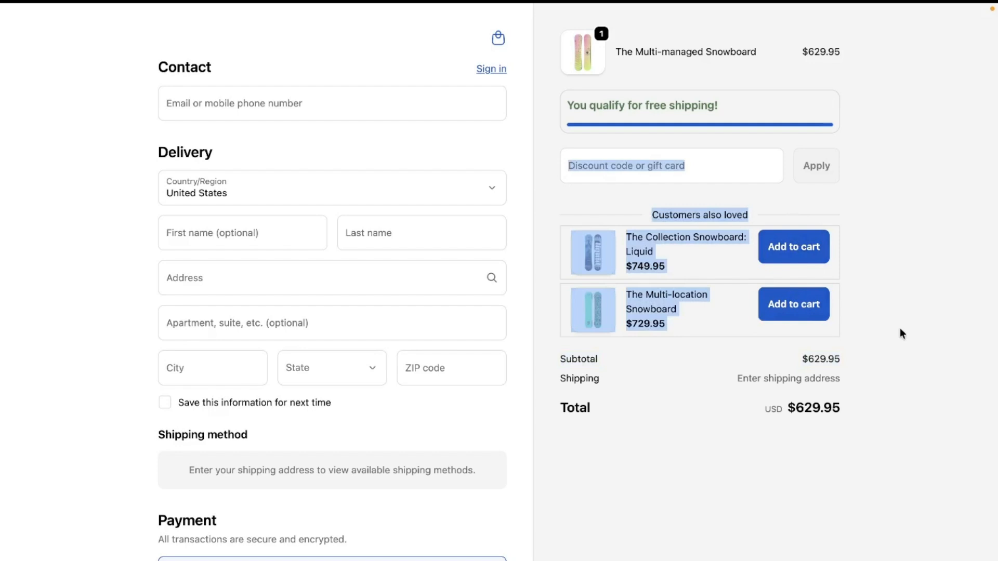
pyautogui.click(623, 191)
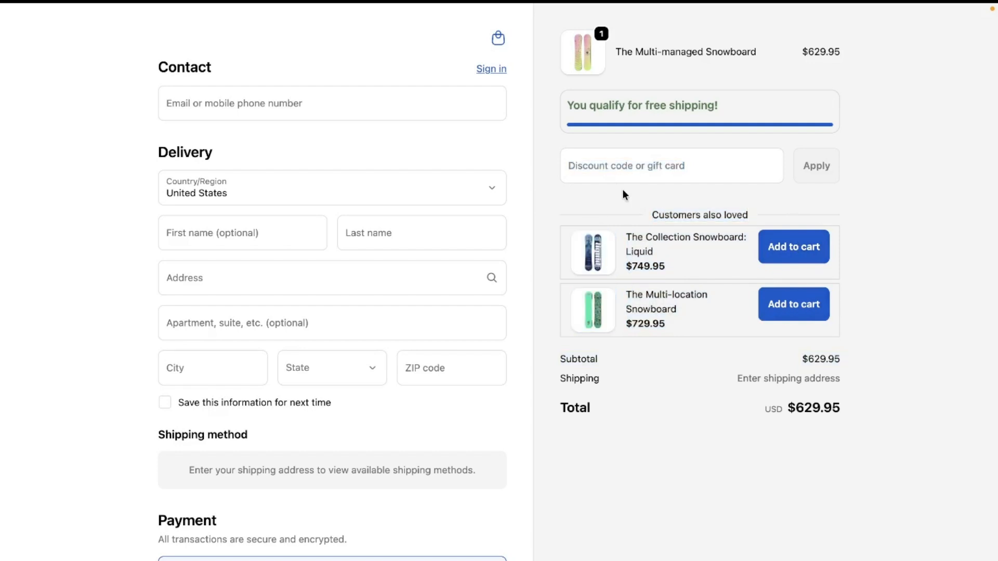